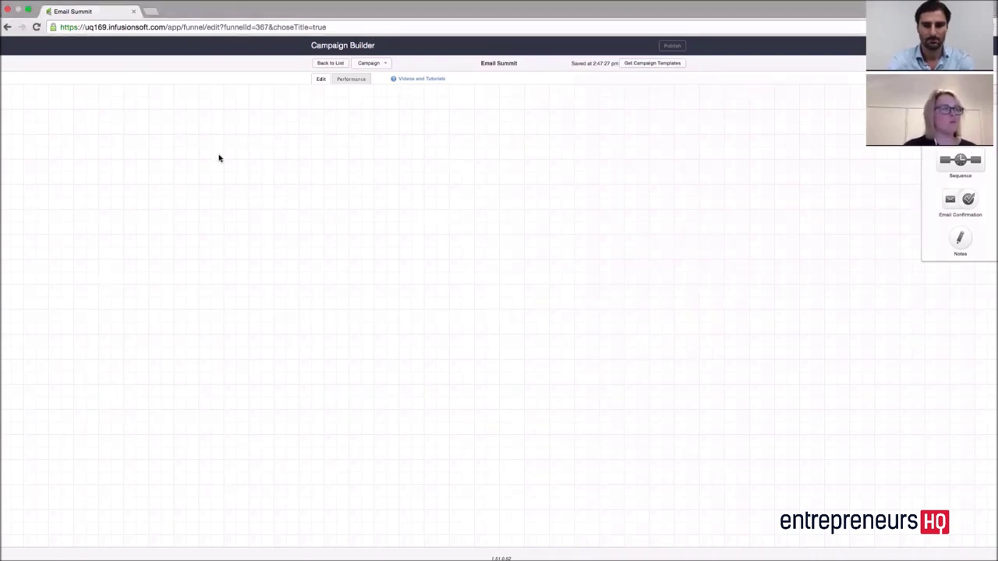
Add a goal named "Opt-In Ebook" to the empty campaign, achieved when a contact submits a web form
{"action": "left_click_drag", "start_coordinate": [120, 151], "coordinate": [161, 148]}
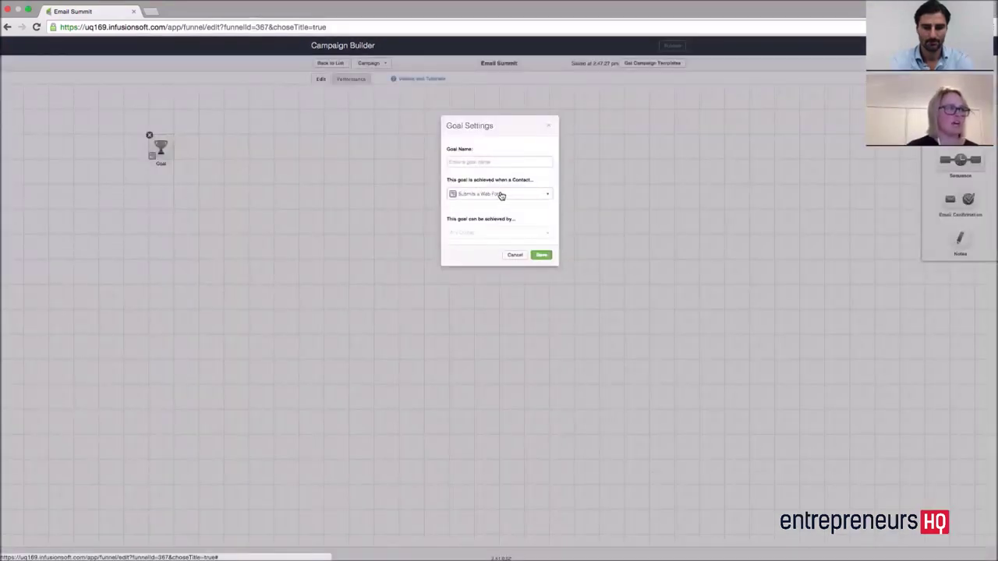
{"action": "left_click", "coordinate": [502, 195]}
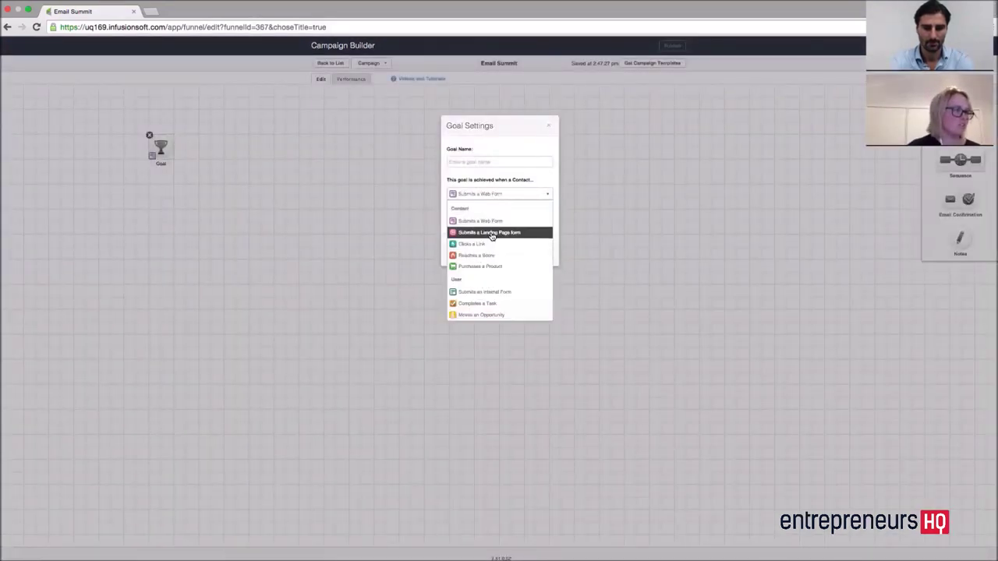
{"action": "left_click", "coordinate": [493, 221]}
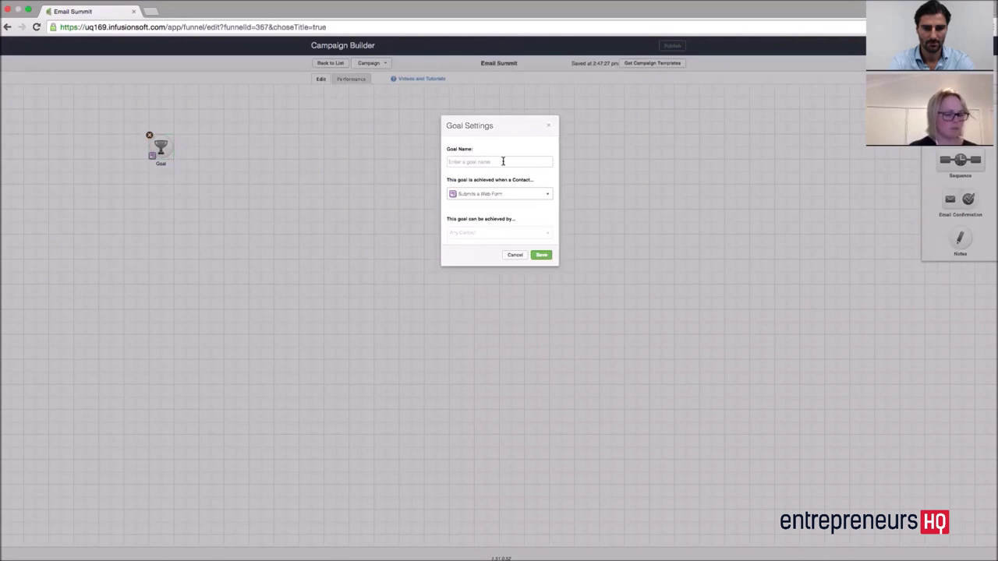
{"action": "left_click", "coordinate": [503, 161]}
{"action": "type", "text": "Opt"}
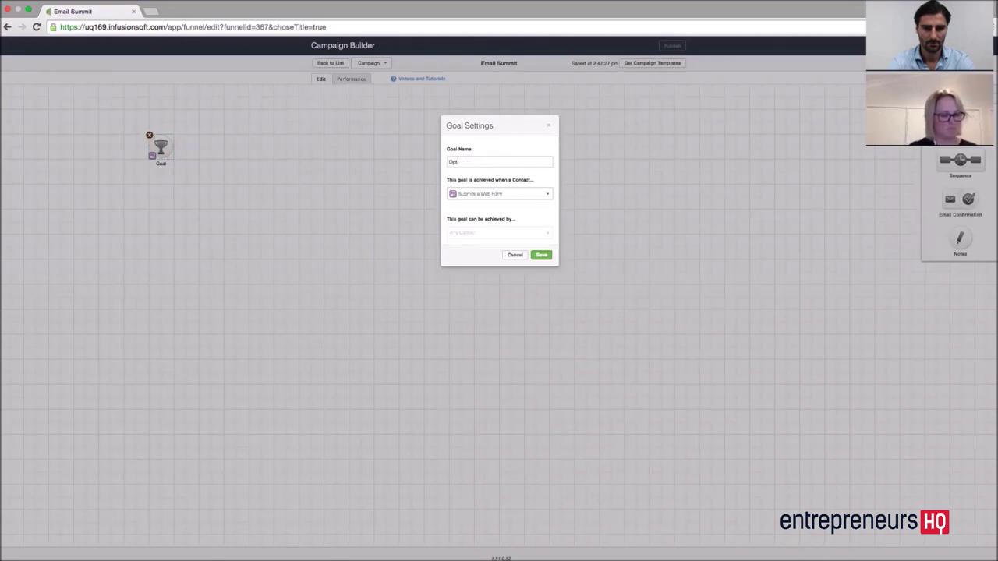
{"action": "type", "text": "-in"}
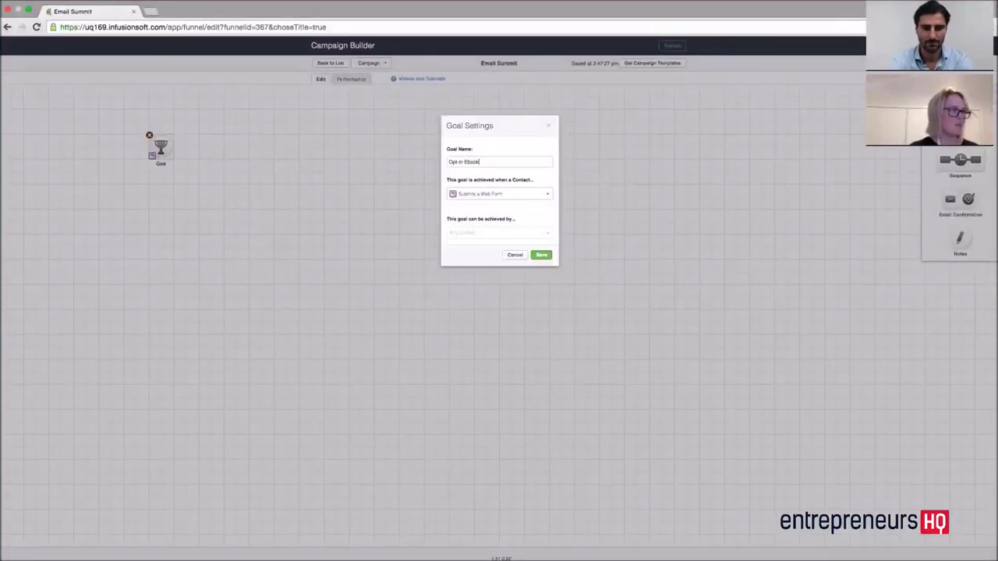
{"action": "left_click", "coordinate": [544, 257]}
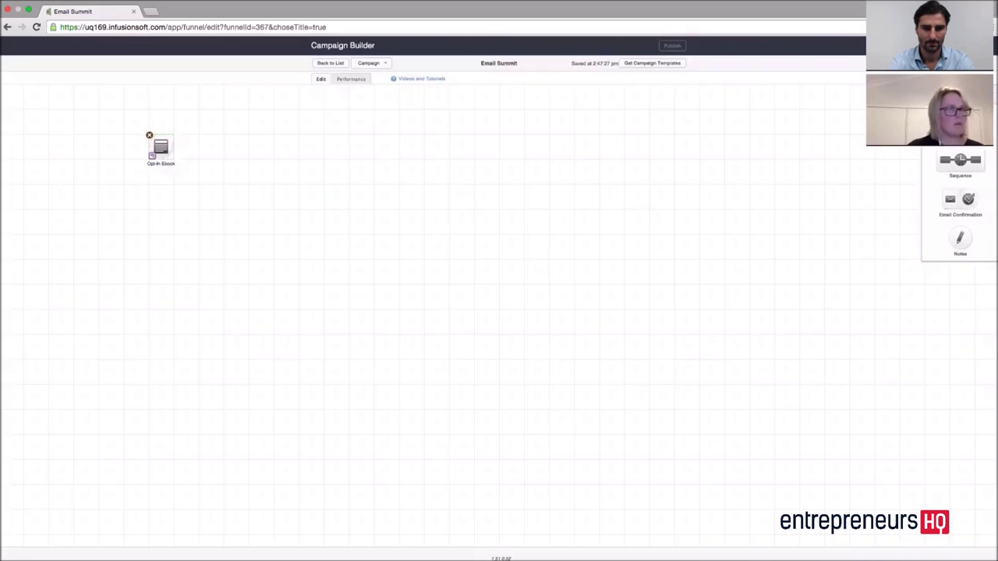
Add a second web form goal named "Trade Show Enquiry" below the Opt-In Ebook goal
{"action": "left_click_drag", "start_coordinate": [21, 273], "coordinate": [165, 196]}
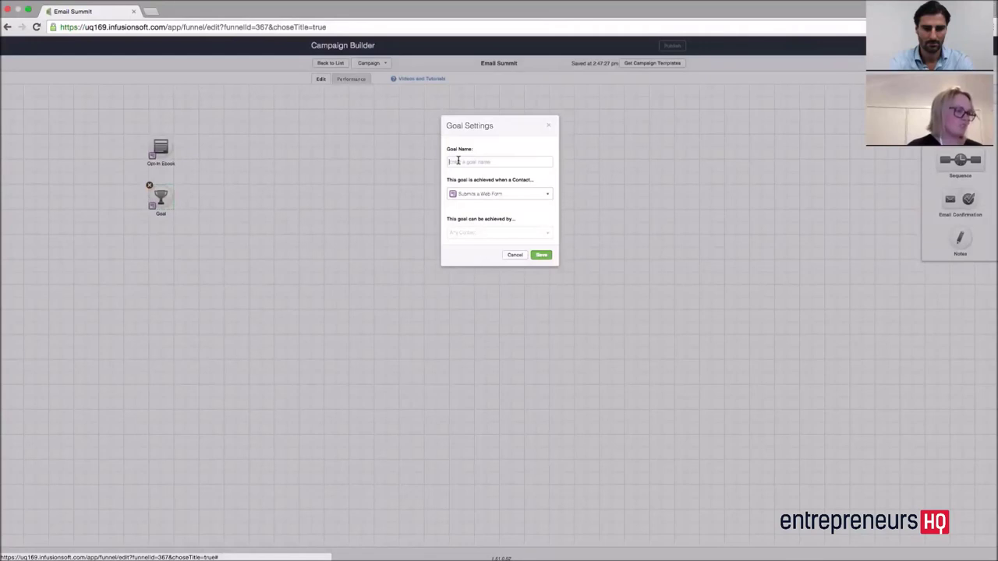
{"action": "type", "text": "Tria"}
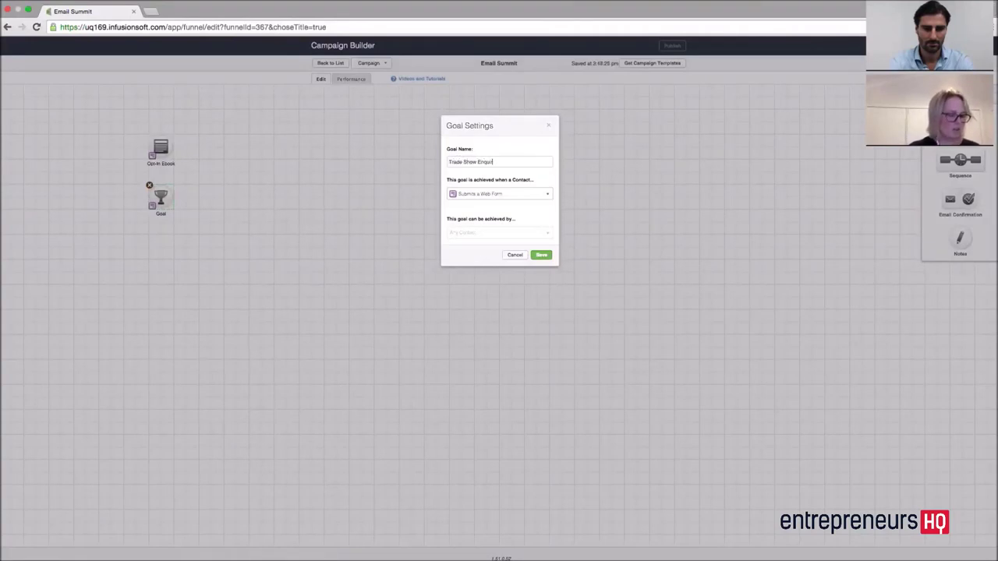
{"action": "left_click", "coordinate": [542, 256]}
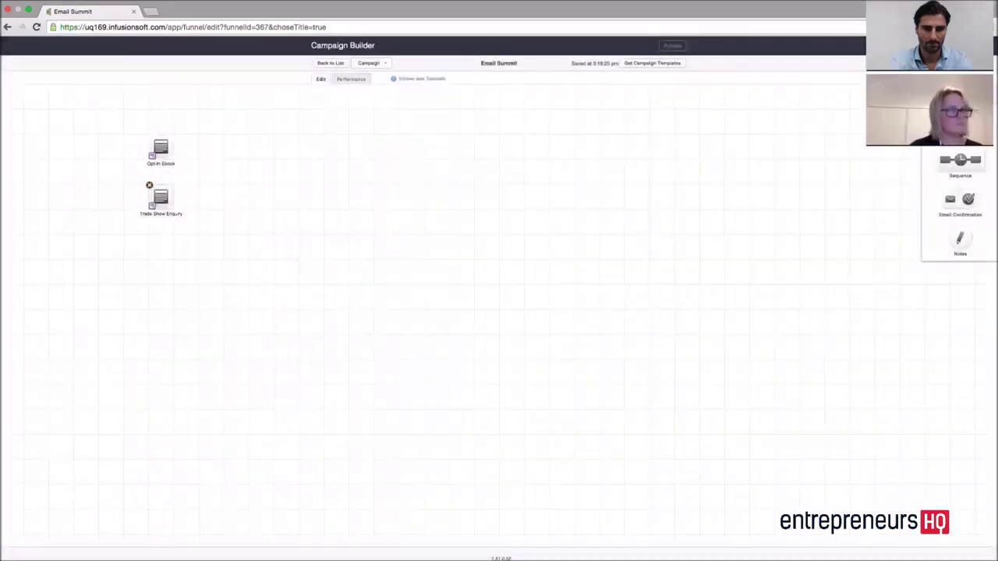
Place a sequence beside each of the two web form goals and connect each goal to its sequence
{"action": "left_click_drag", "start_coordinate": [961, 162], "coordinate": [242, 153]}
{"action": "left_click_drag", "start_coordinate": [961, 160], "coordinate": [202, 197]}
{"action": "left_click_drag", "start_coordinate": [173, 146], "coordinate": [224, 148]}
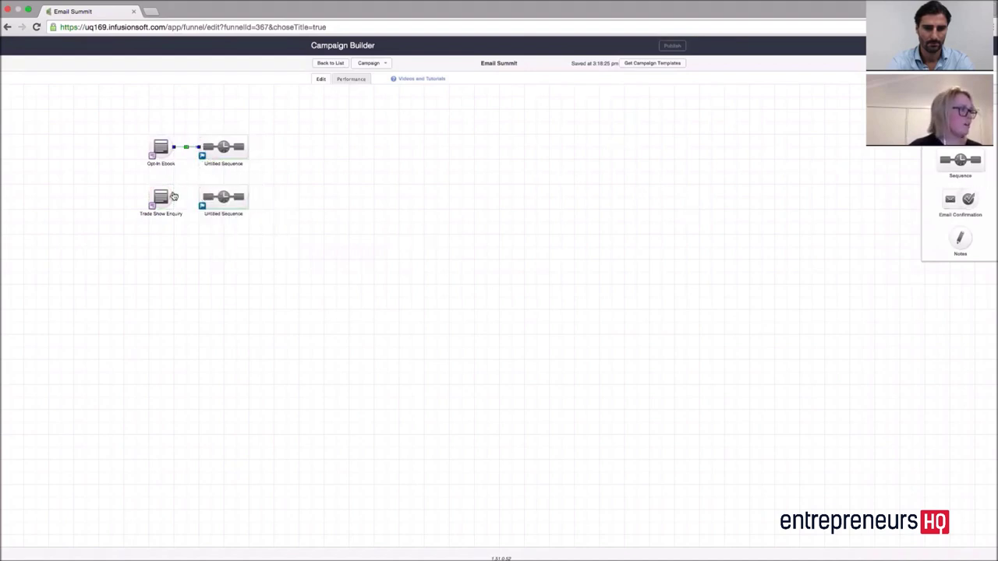
{"action": "left_click_drag", "start_coordinate": [173, 197], "coordinate": [223, 198]}
Name the Opt-In Ebook sequence "Deliver eBook" and the Trade Show Enquiry sequence "Nice to meet you at the conference"
{"action": "double_click", "coordinate": [224, 164]}
{"action": "type", "text": "Deliver"}
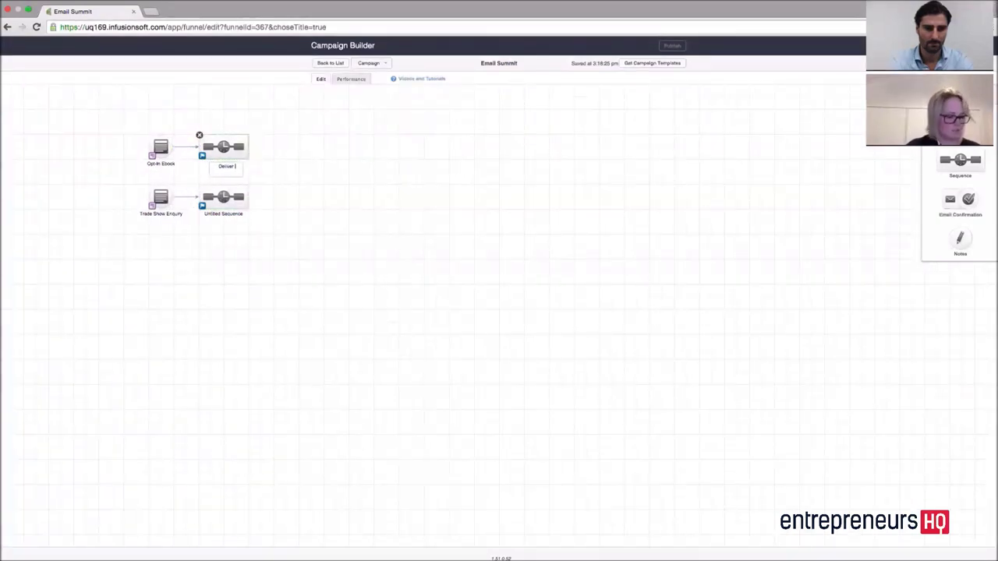
{"action": "type", "text": " eBook"}
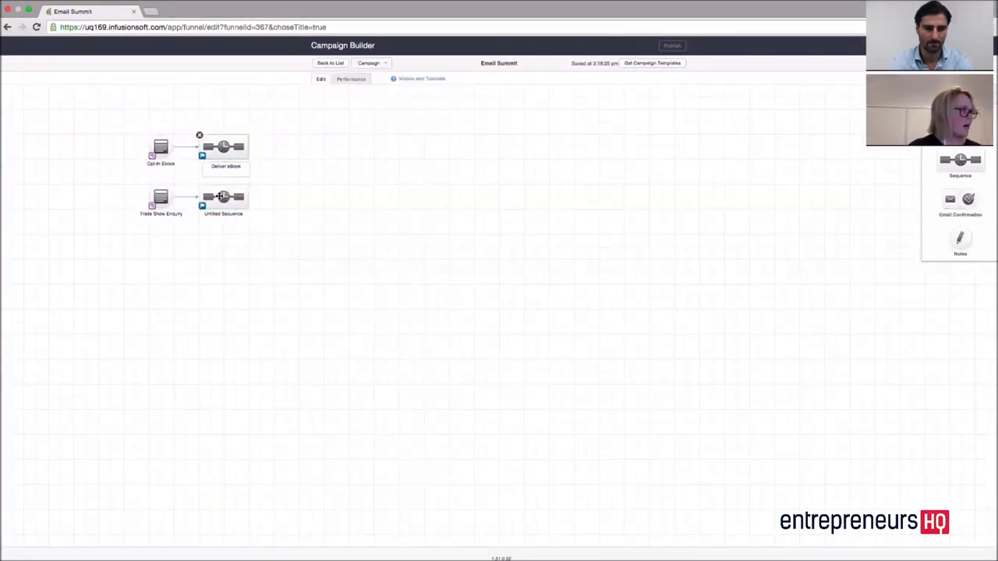
{"action": "double_click", "coordinate": [221, 215]}
{"action": "type", "text": "Nice to meet you at the co"}
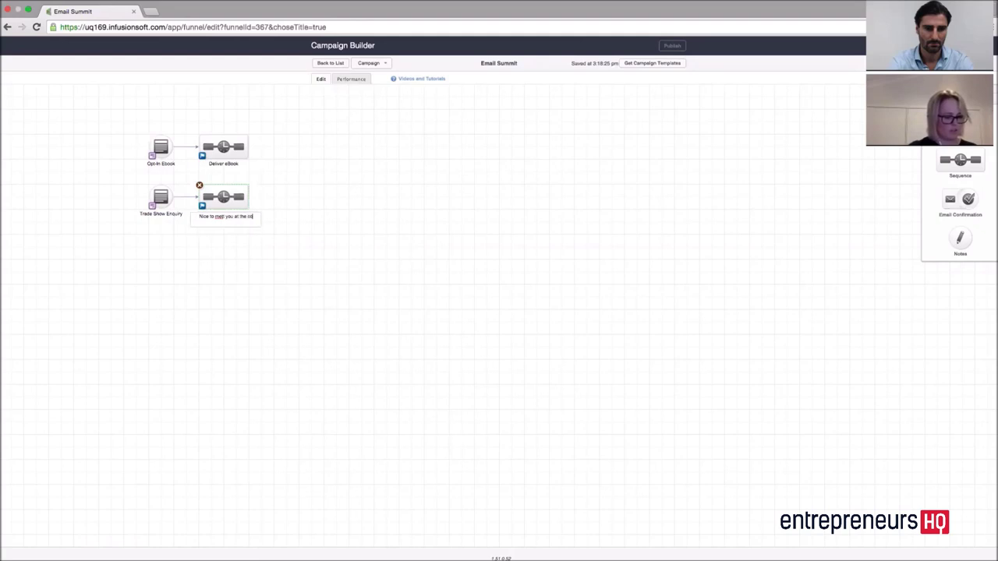
{"action": "type", "text": "nference"}
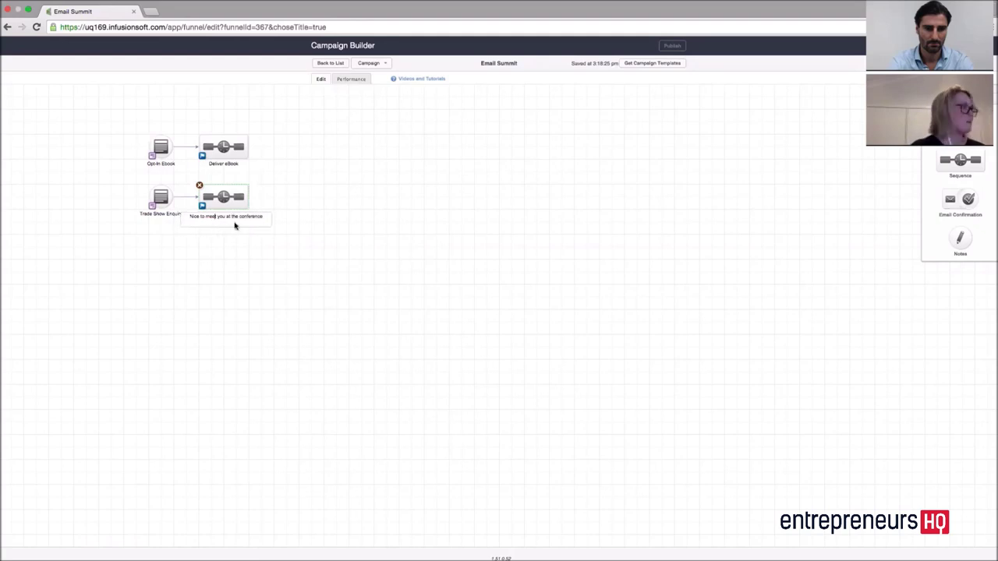
{"action": "left_click", "coordinate": [334, 194]}
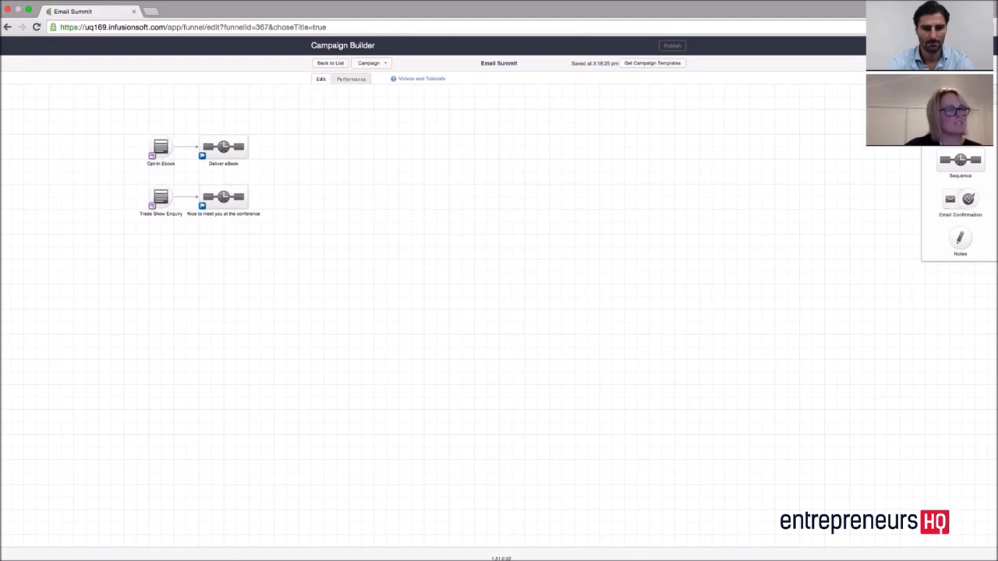
Add four sequences in a horizontal row, level with the Trade Show Enquiry goal and beyond its sequence
{"action": "left_click_drag", "start_coordinate": [961, 161], "coordinate": [398, 207]}
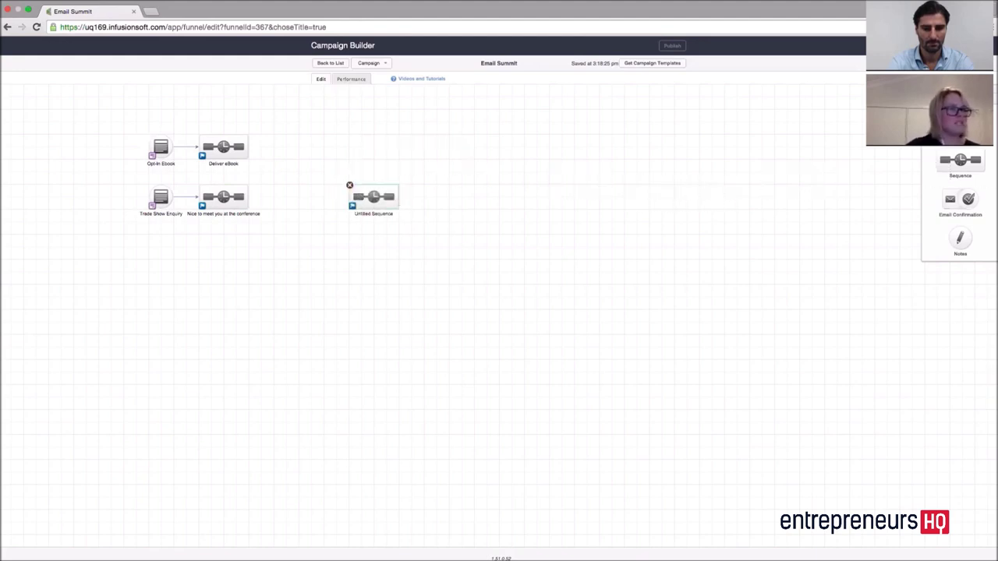
{"action": "left_click_drag", "start_coordinate": [961, 161], "coordinate": [436, 195]}
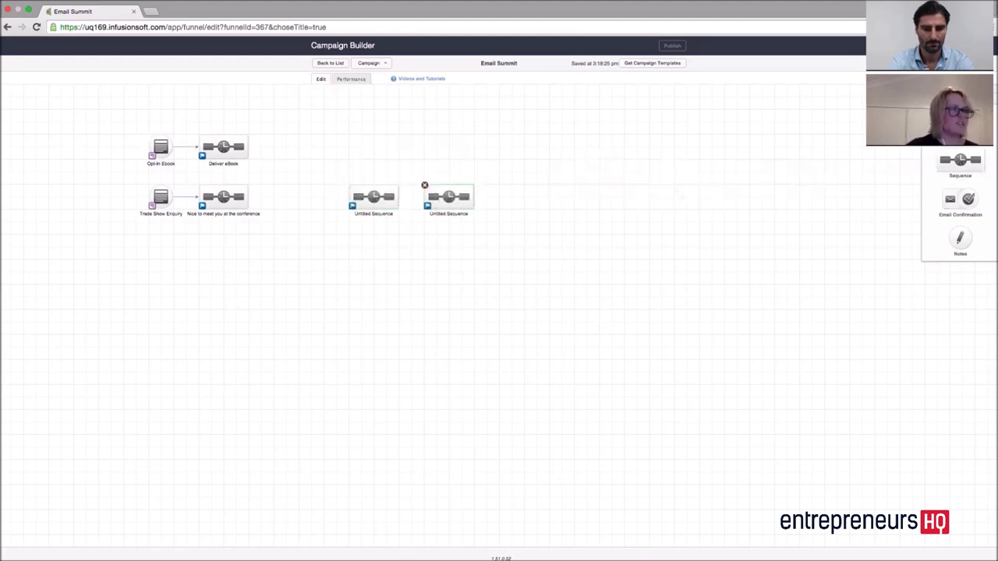
{"action": "left_click_drag", "start_coordinate": [960, 162], "coordinate": [522, 197]}
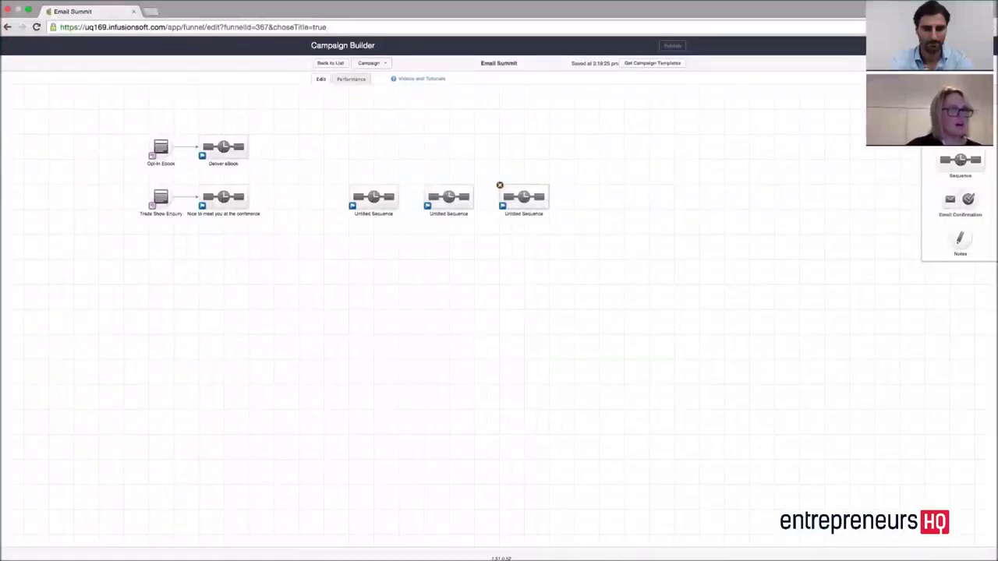
{"action": "left_click_drag", "start_coordinate": [971, 162], "coordinate": [606, 198]}
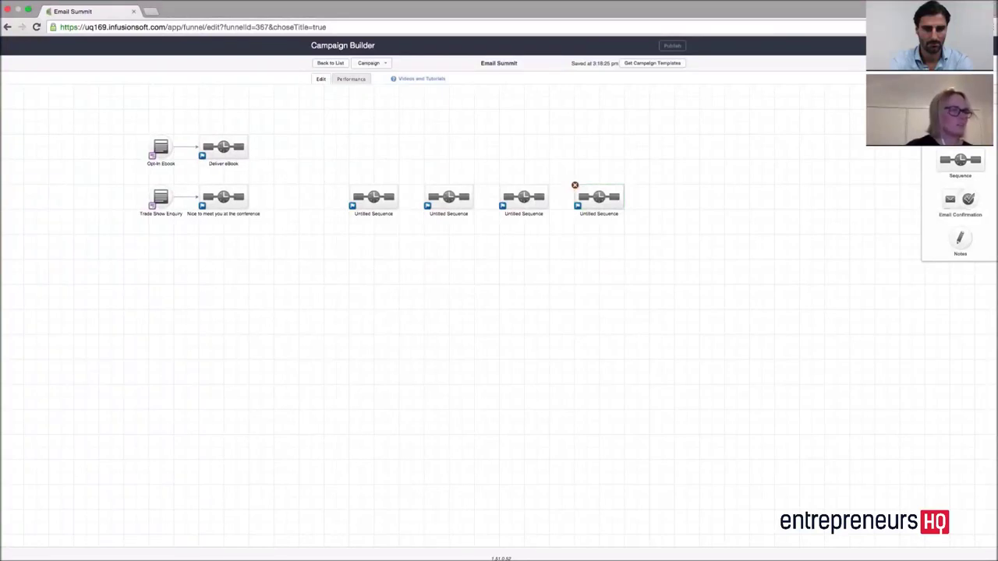
Add a goal named "New Customer Education" in front of the four untitled sequences, achieved when a user applies a tag
{"action": "left_click_drag", "start_coordinate": [398, 197], "coordinate": [312, 197]}
{"action": "double_click", "coordinate": [307, 214]}
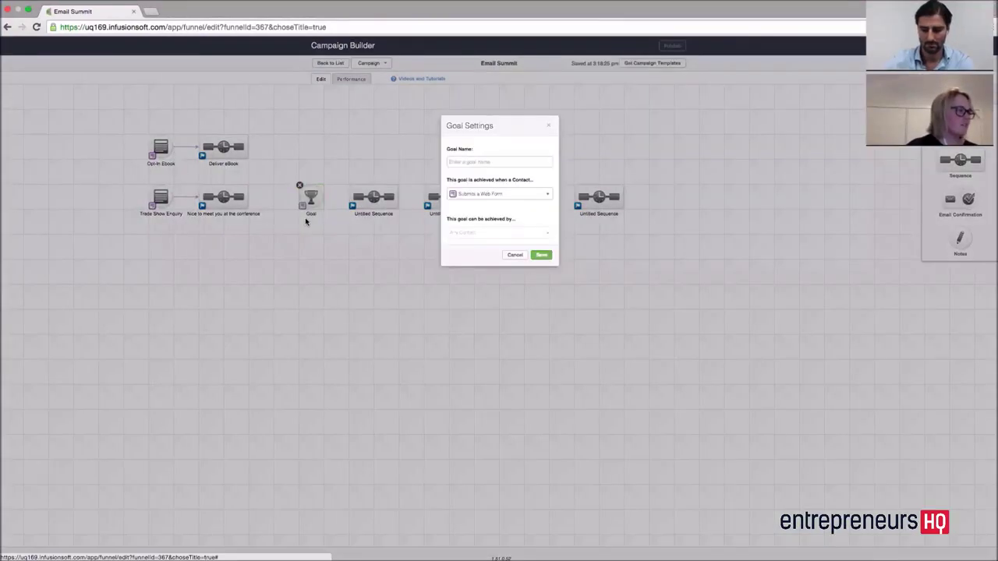
{"action": "left_click", "coordinate": [474, 165]}
{"action": "type", "text": "New "}
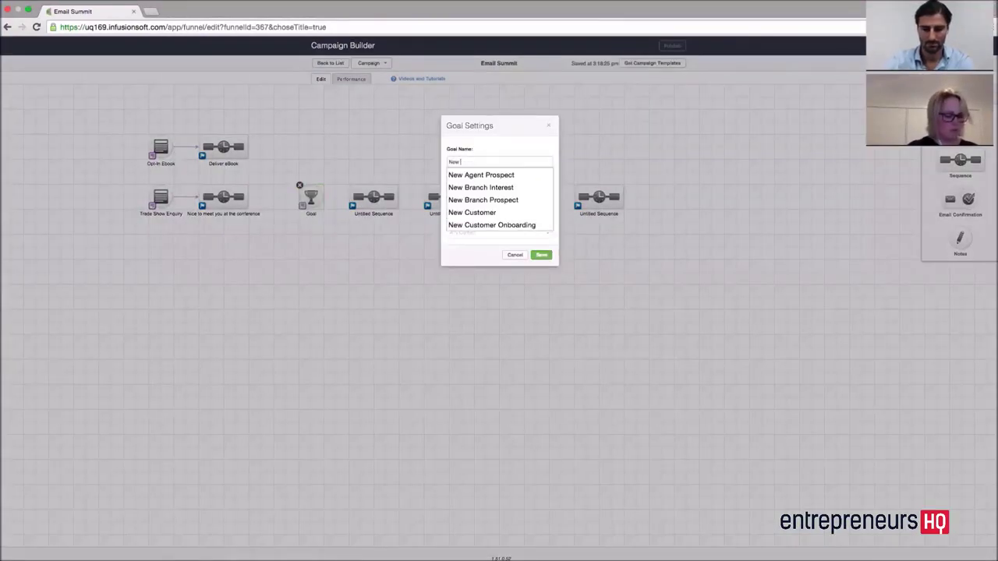
{"action": "type", "text": "Customer Education"}
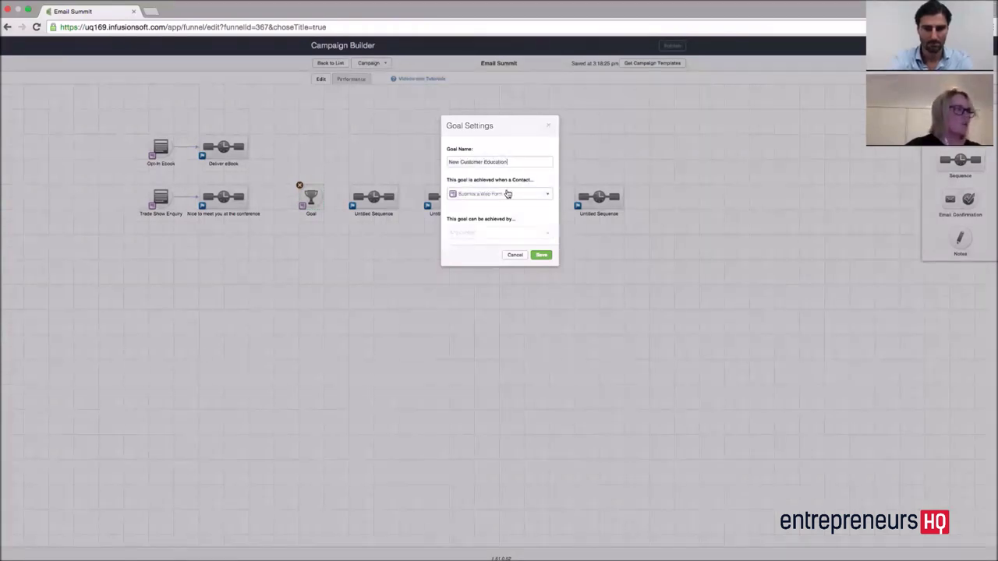
{"action": "left_click", "coordinate": [508, 194]}
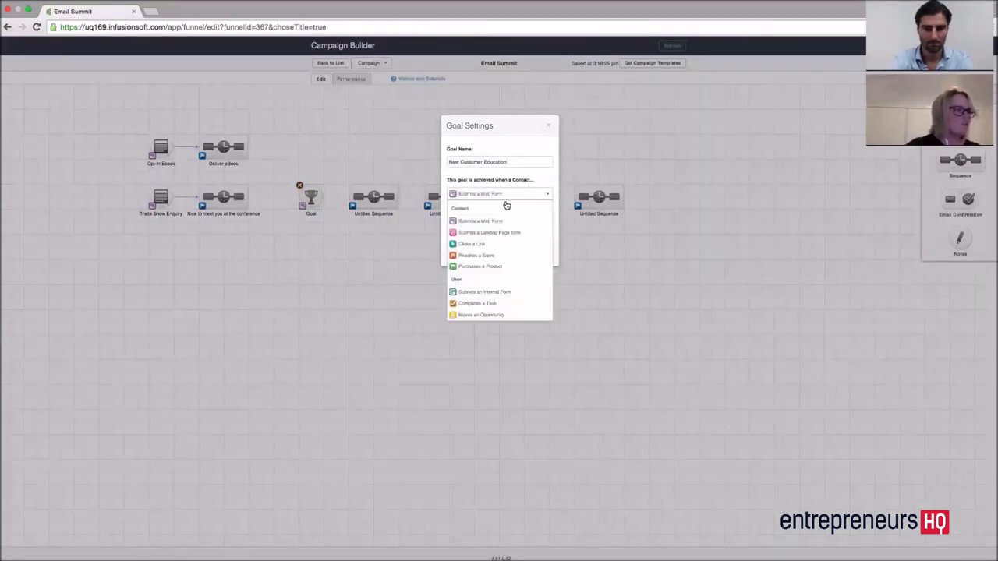
{"action": "scroll", "coordinate": [493, 277], "scroll_direction": "down", "scroll_amount": 4}
{"action": "left_click", "coordinate": [492, 279]}
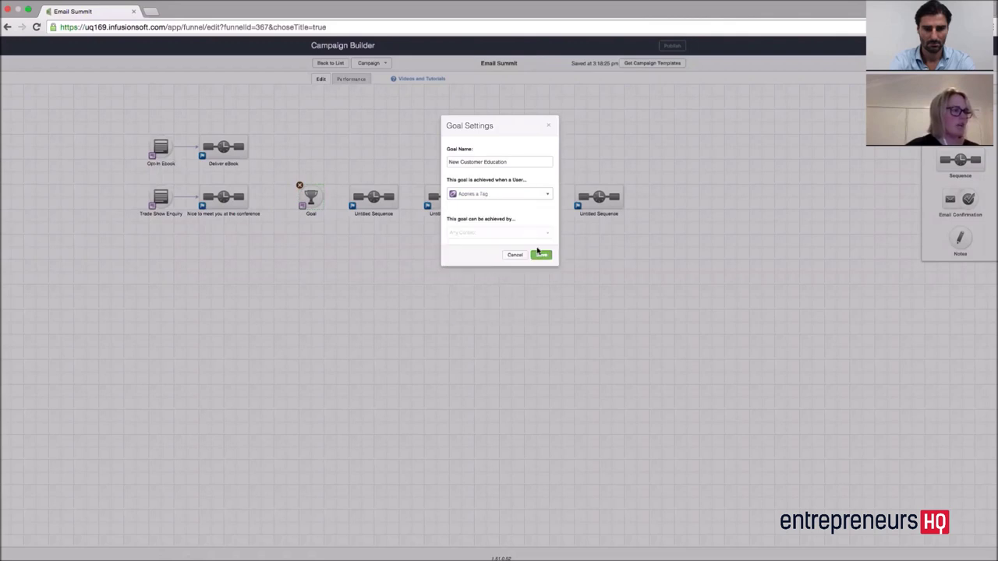
{"action": "left_click", "coordinate": [539, 255]}
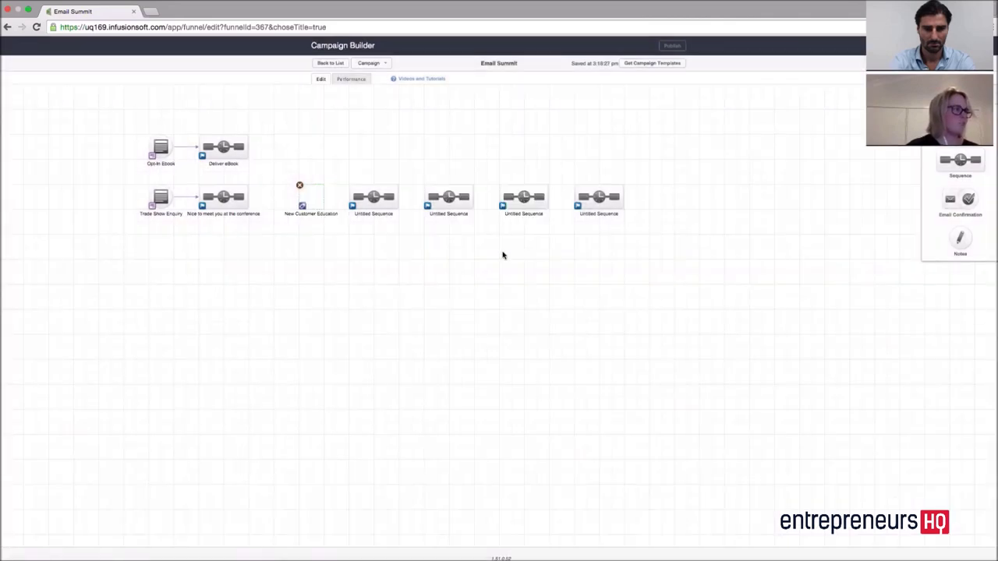
Delete the Opt-In Ebook and Trade Show Enquiry goals together with their two sequences
{"action": "left_click", "coordinate": [149, 135]}
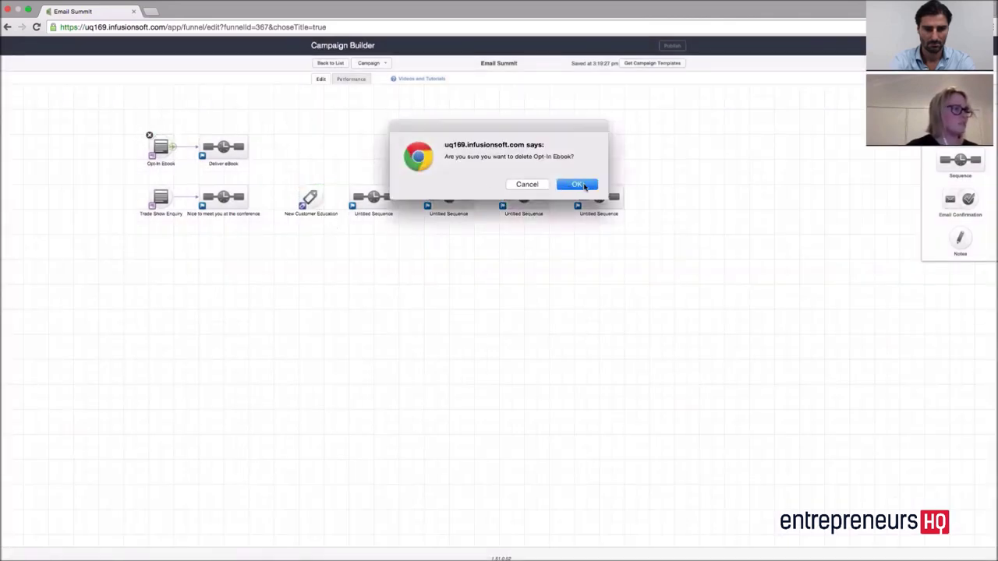
{"action": "left_click", "coordinate": [576, 185]}
{"action": "left_click", "coordinate": [200, 135]}
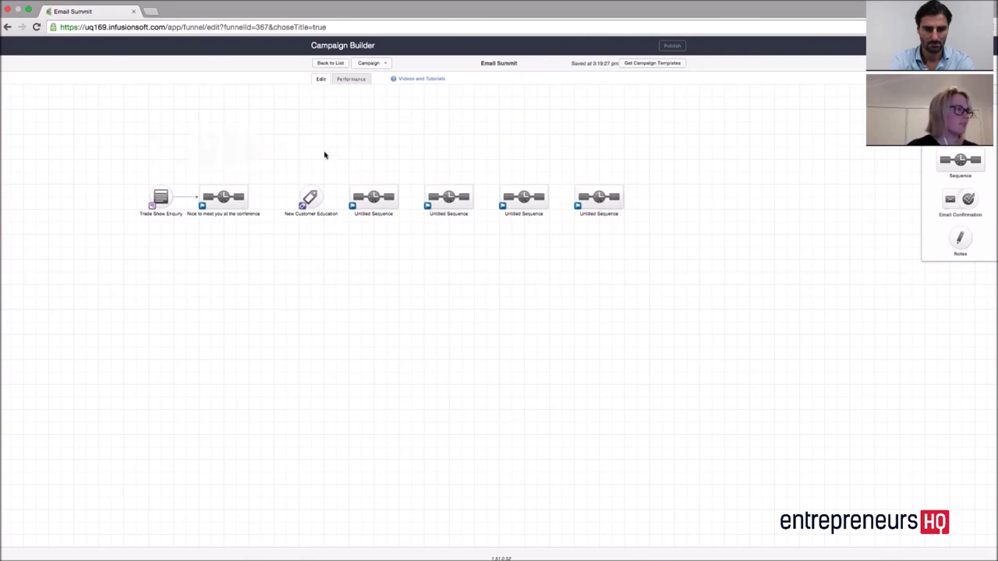
{"action": "left_click", "coordinate": [200, 185]}
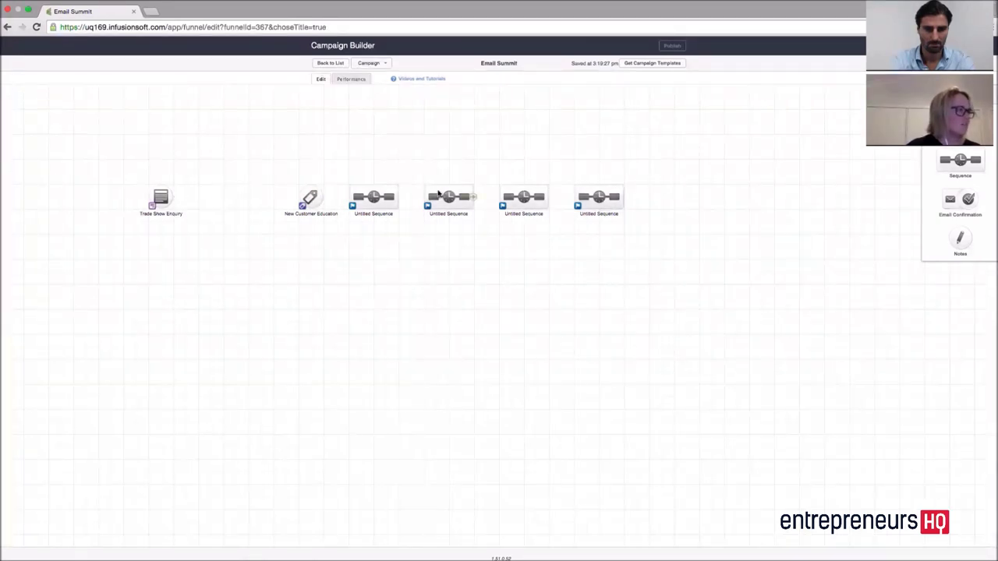
{"action": "left_click", "coordinate": [149, 185]}
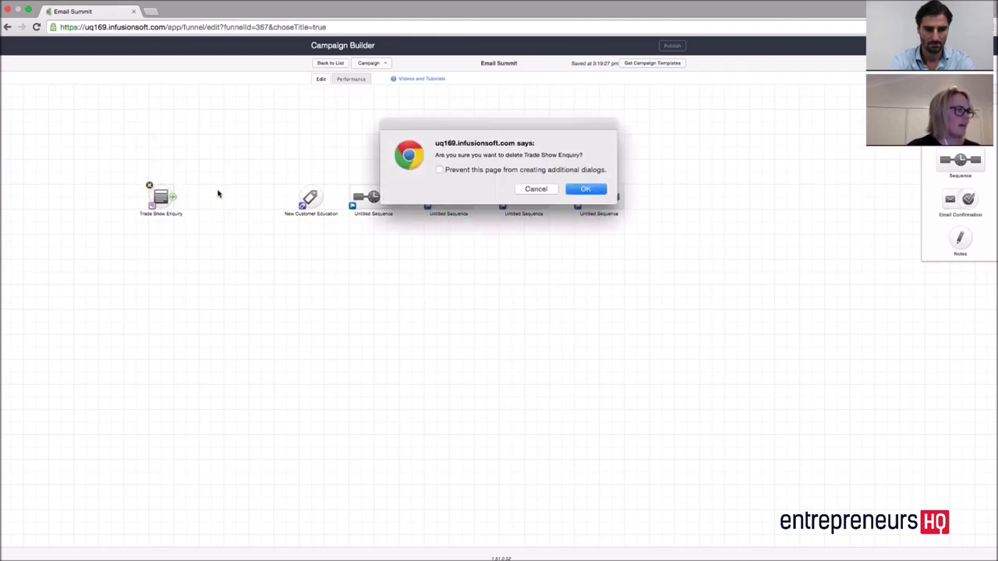
{"action": "left_click", "coordinate": [583, 190]}
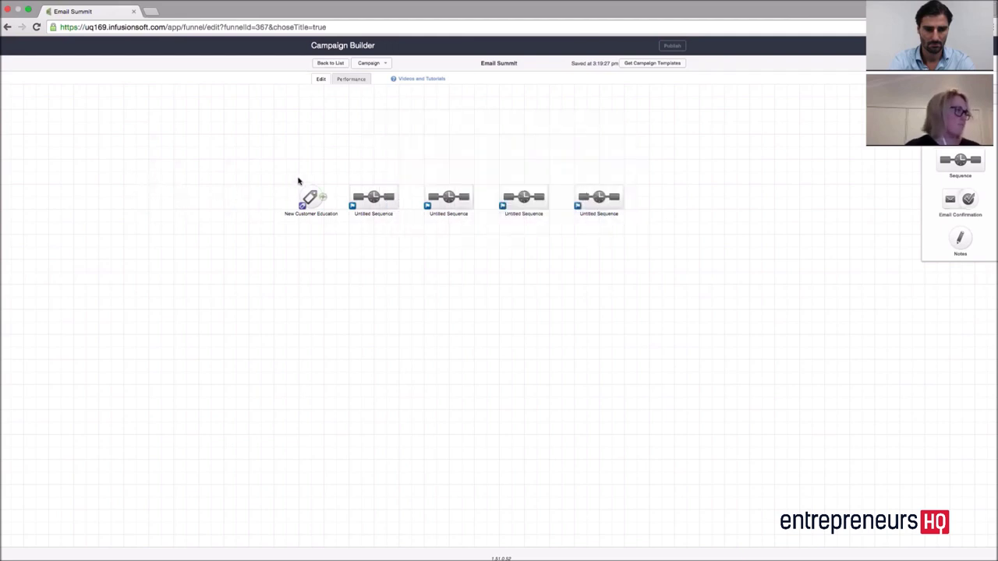
Connect the New Customer Education goal through the four sequences in order and name them "Week 1", "Week 2", "Week 3" and "Week 4"
{"action": "left_click_drag", "start_coordinate": [323, 203], "coordinate": [597, 198]}
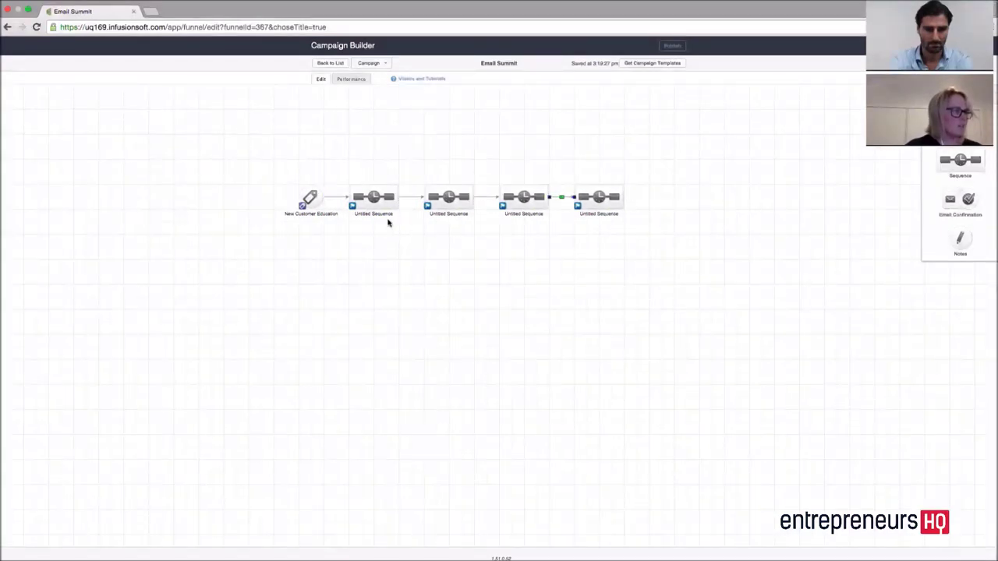
{"action": "left_click", "coordinate": [384, 215]}
{"action": "type", "text": "Week 1"}
{"action": "left_click", "coordinate": [441, 213]}
{"action": "type", "text": "Week 2"}
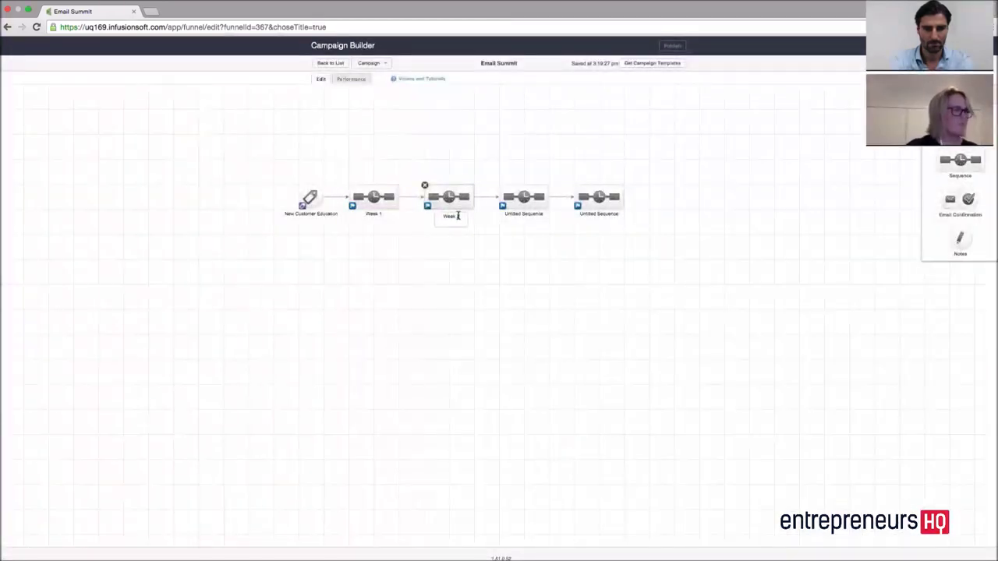
{"action": "left_click", "coordinate": [516, 241]}
{"action": "left_click", "coordinate": [519, 216]}
{"action": "type", "text": "Week 3"}
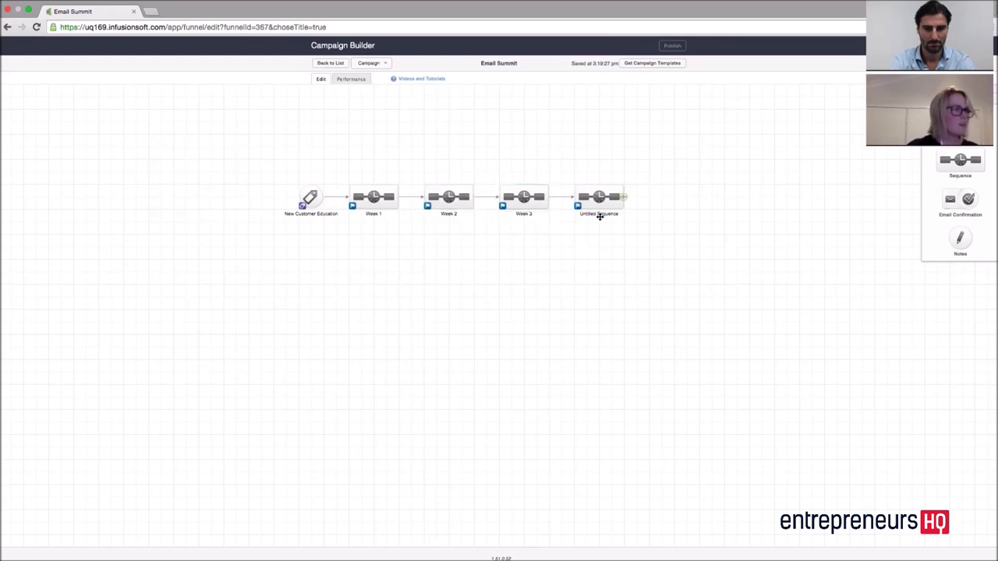
{"action": "left_click", "coordinate": [597, 216]}
{"action": "left_click", "coordinate": [597, 216]}
{"action": "type", "text": "Week 4"}
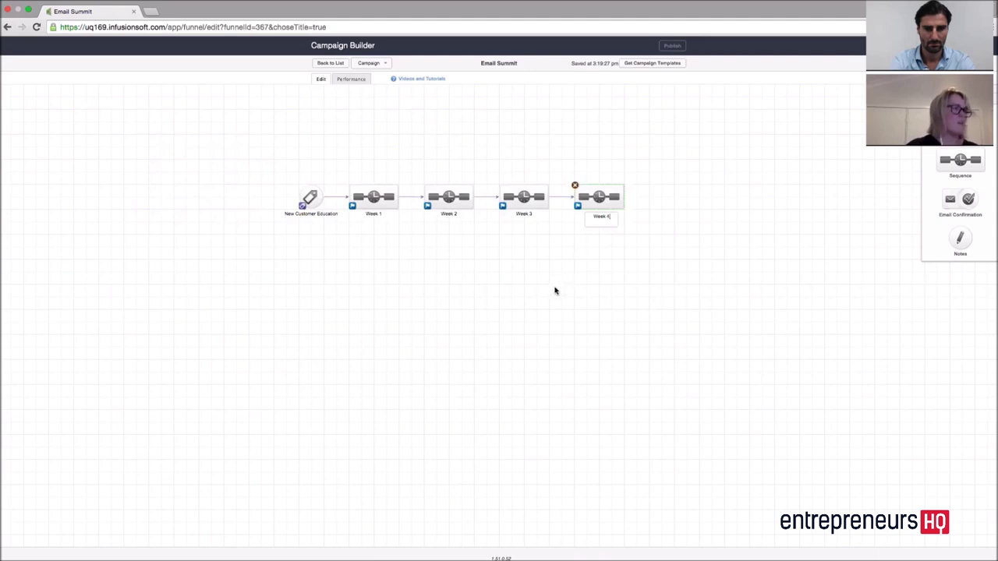
{"action": "left_click", "coordinate": [555, 291]}
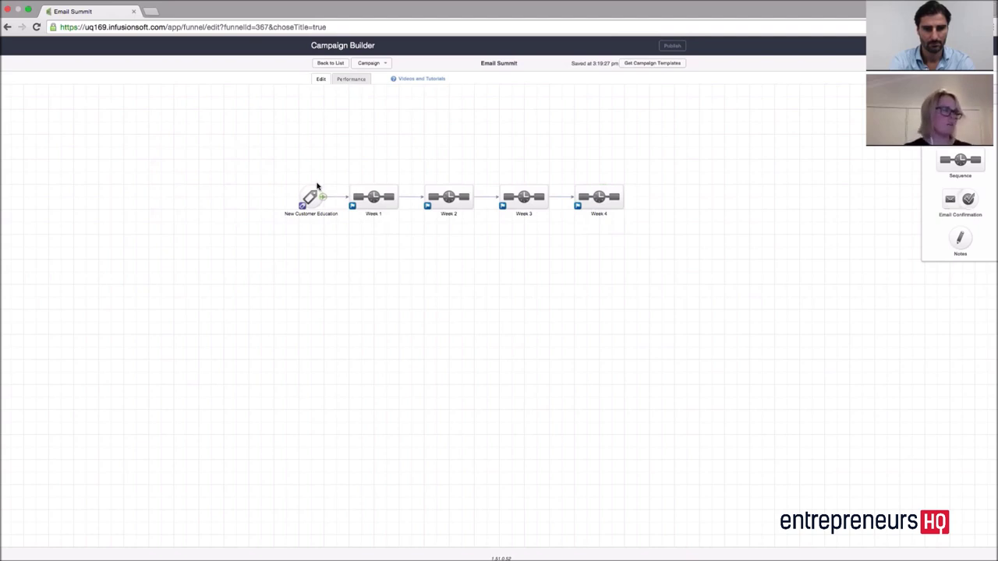
Add an email after the start of the Week 1 sequence, named "Welcome to the family, here's what you need to know" over two lines
{"action": "double_click", "coordinate": [386, 195]}
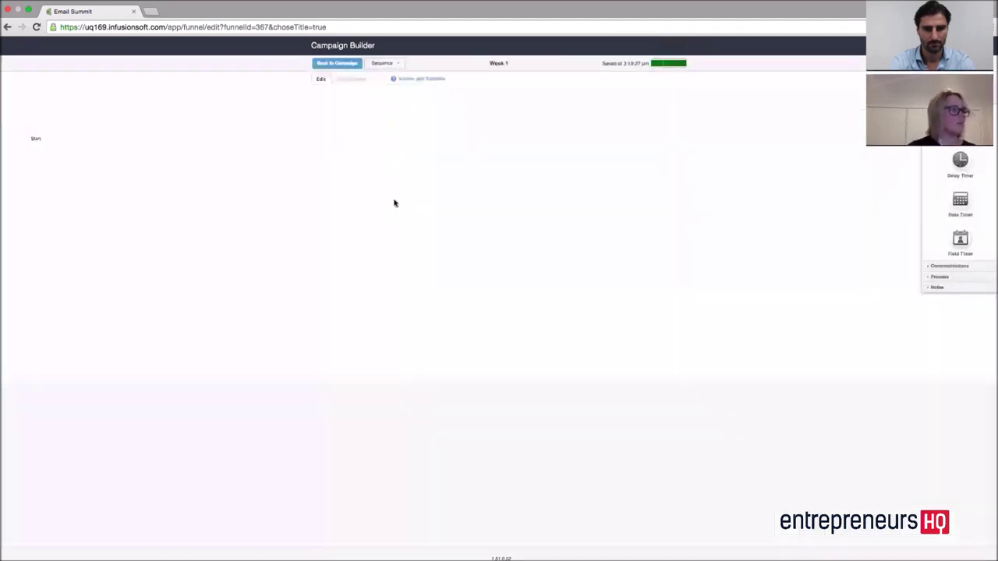
{"action": "left_click", "coordinate": [950, 266]}
{"action": "left_click_drag", "start_coordinate": [960, 131], "coordinate": [95, 122]}
{"action": "left_click", "coordinate": [95, 139]}
{"action": "type", "text": "Welcome to the family,"}
{"action": "key", "text": "Return"}
{"action": "type", "text": "here's what you need to know"}
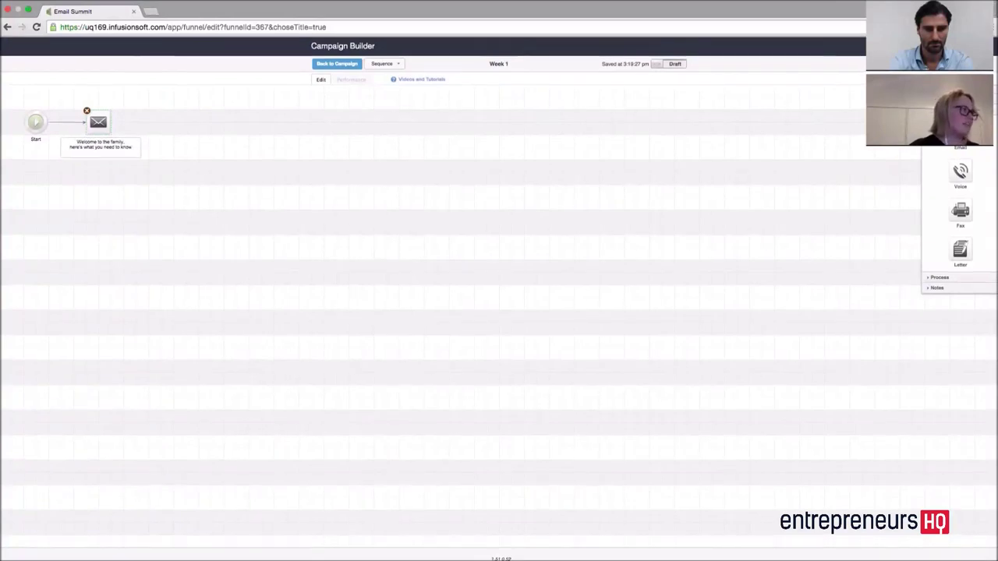
{"action": "left_click", "coordinate": [224, 177]}
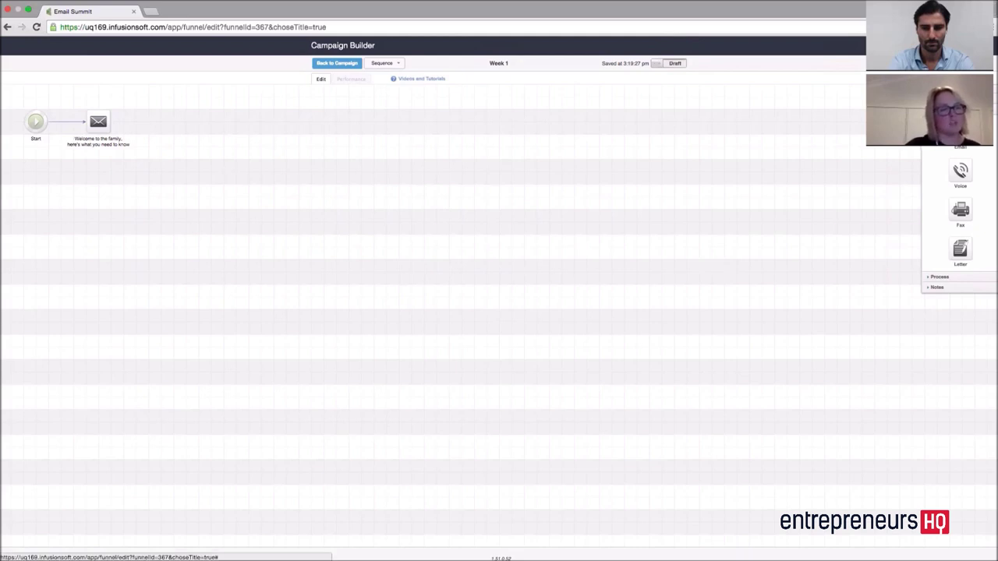
Add a delay timer of at least 7 days after the Week 1 email, and switch the sequence from draft to ready
{"action": "left_click", "coordinate": [939, 277]}
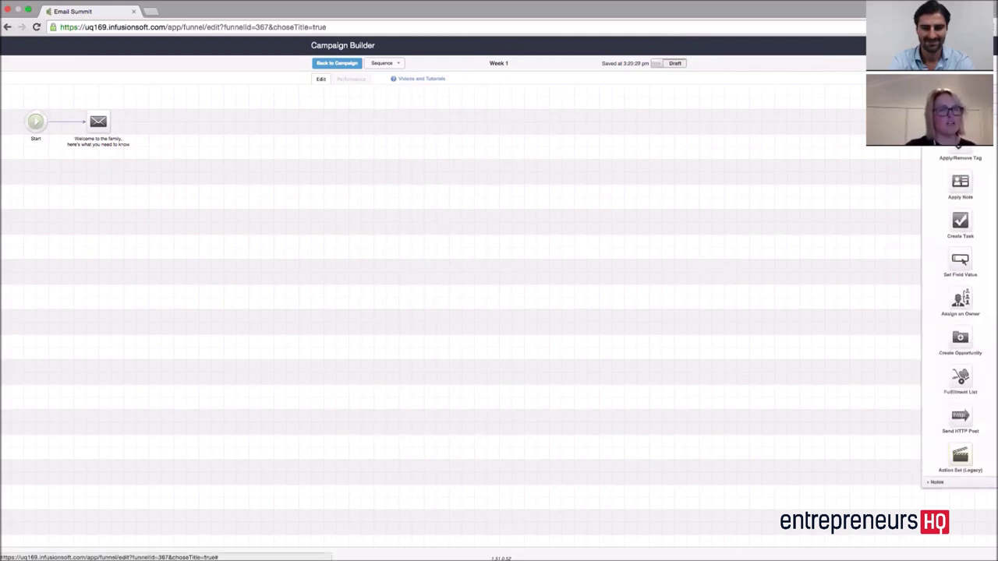
{"action": "left_click_drag", "start_coordinate": [90, 128], "coordinate": [159, 121]}
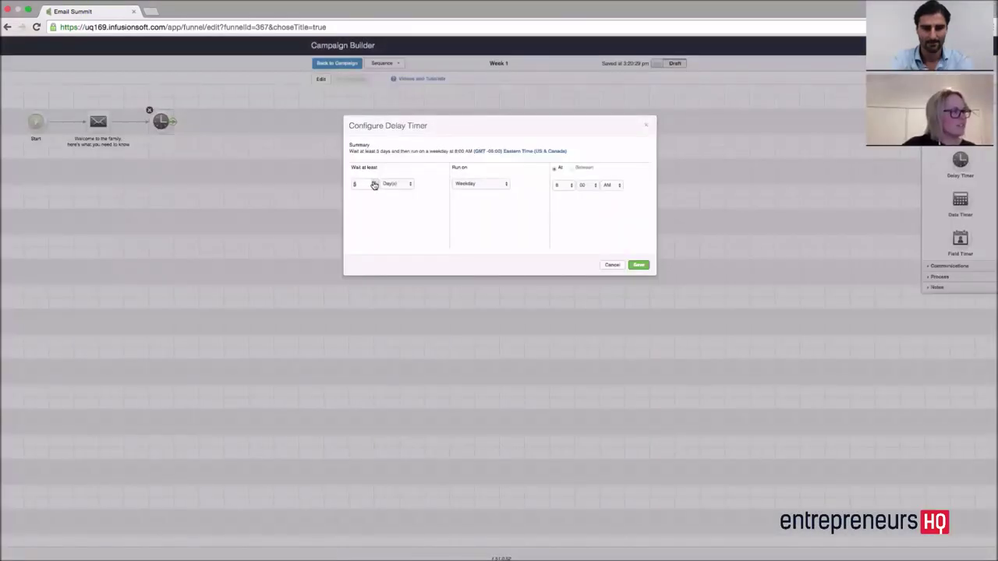
{"action": "left_click", "coordinate": [374, 186]}
{"action": "left_click", "coordinate": [636, 265]}
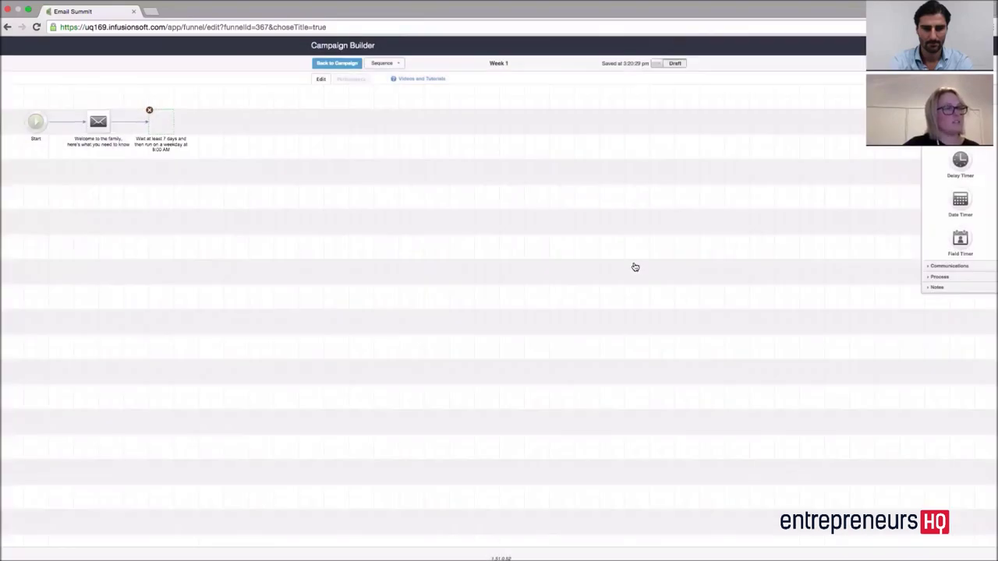
{"action": "left_click", "coordinate": [675, 64]}
{"action": "left_click", "coordinate": [340, 63]}
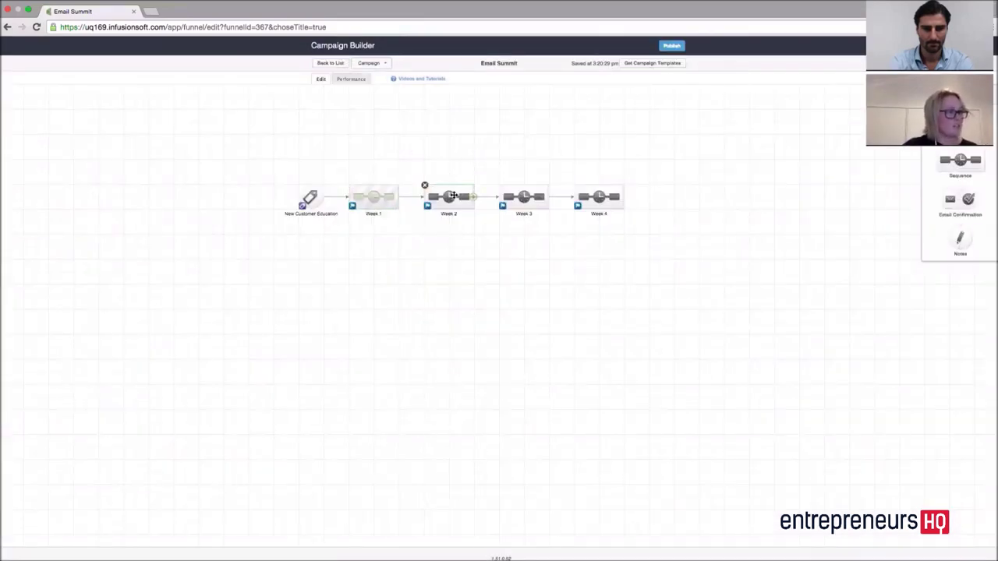
Add an email connected to the start of the Week 2 sequence
{"action": "double_click", "coordinate": [451, 196]}
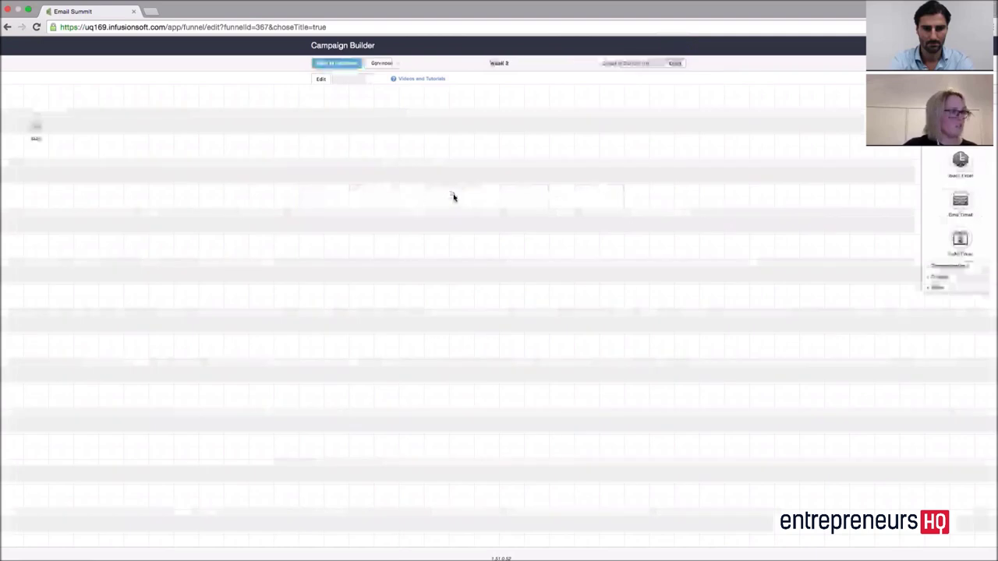
{"action": "left_click", "coordinate": [342, 64]}
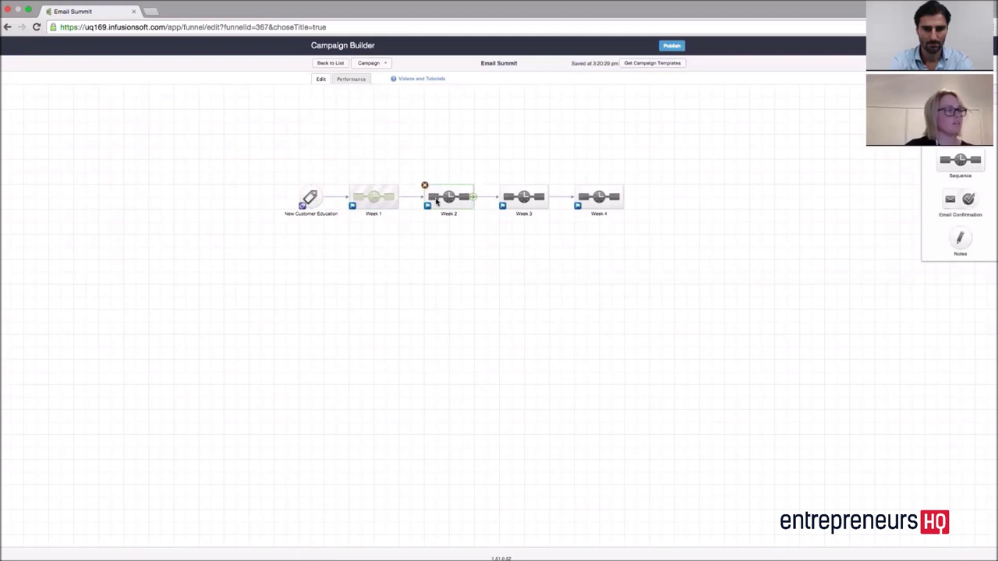
{"action": "double_click", "coordinate": [437, 200]}
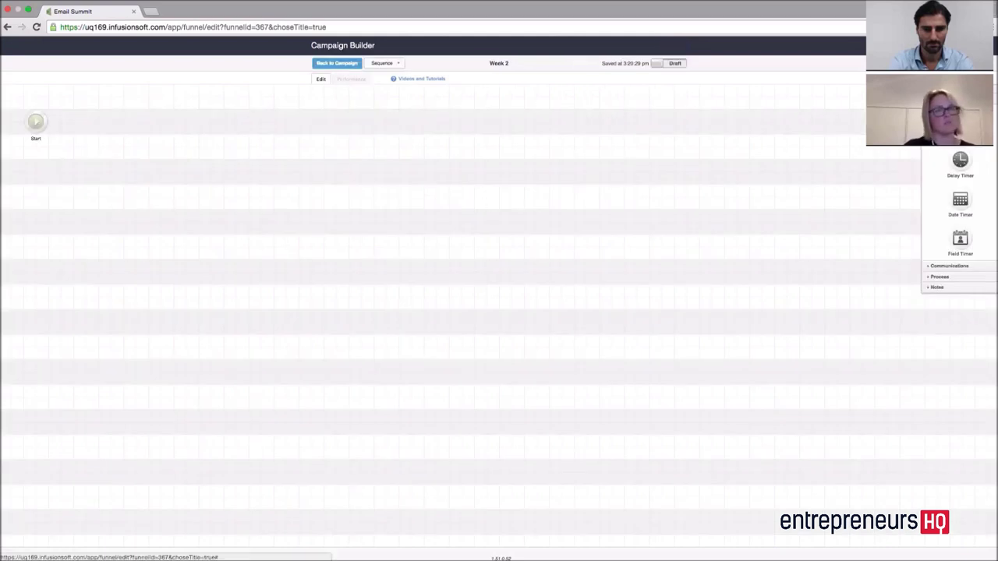
{"action": "left_click", "coordinate": [949, 266]}
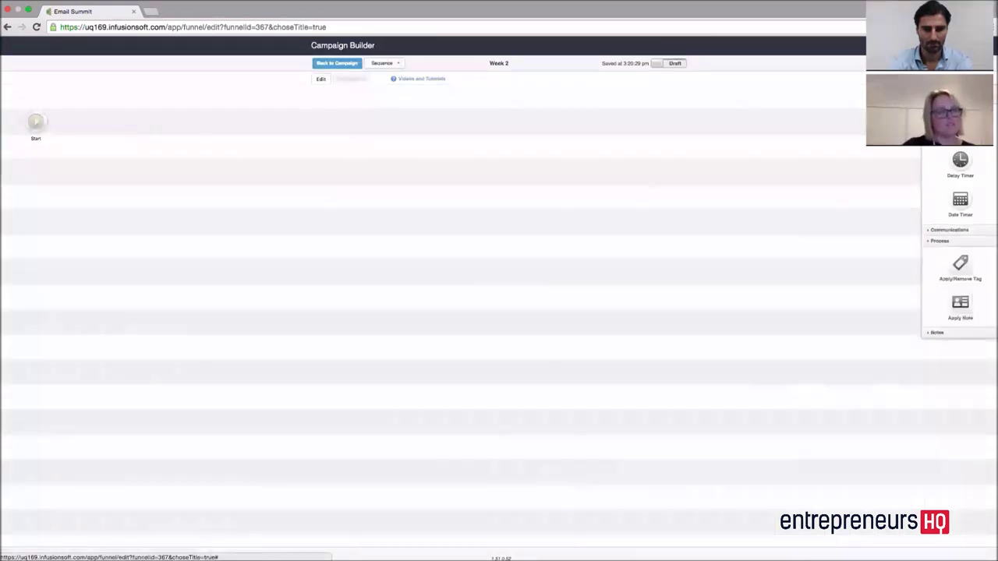
{"action": "left_click_drag", "start_coordinate": [165, 108], "coordinate": [86, 123]}
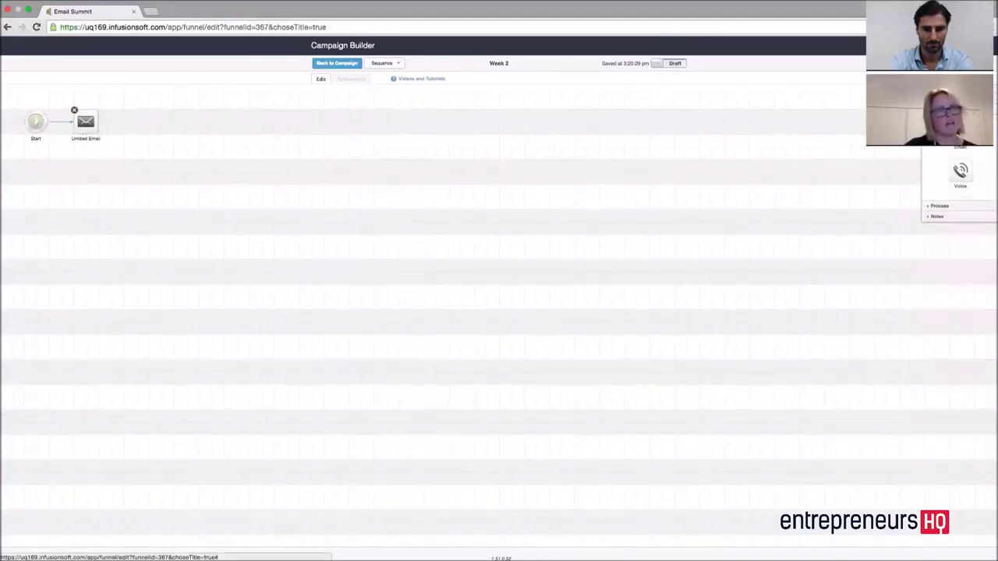
Add a delay timer of at least 7 days after the Week 2 email and return to the campaign
{"action": "left_click_drag", "start_coordinate": [85, 81], "coordinate": [149, 126]}
{"action": "double_click", "coordinate": [149, 124]}
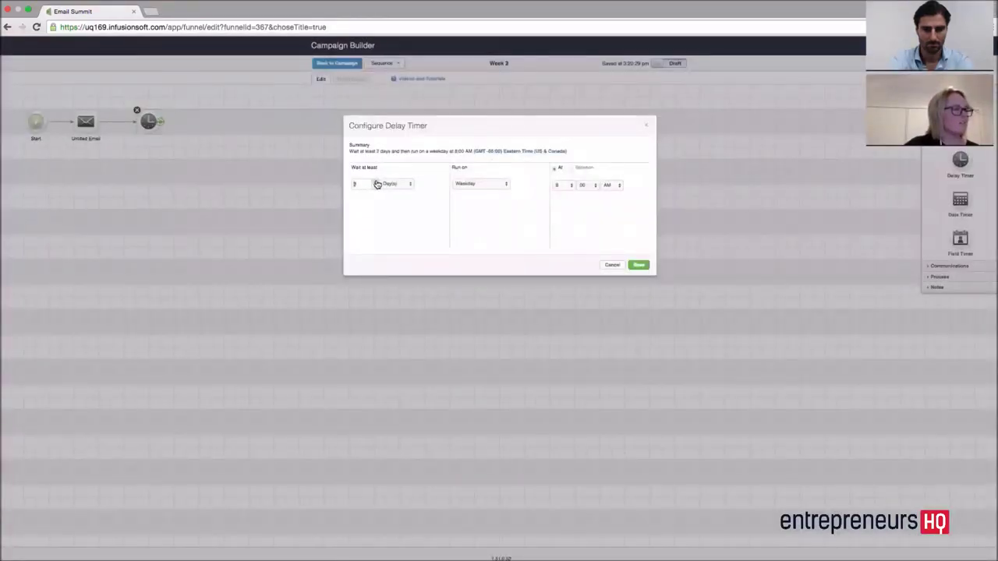
{"action": "left_click", "coordinate": [639, 265]}
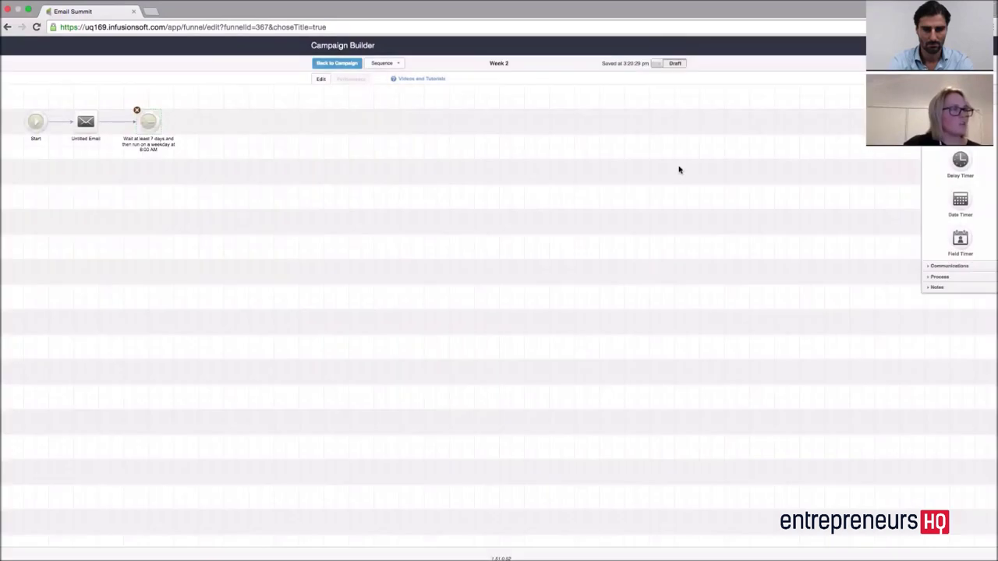
{"action": "left_click", "coordinate": [337, 63]}
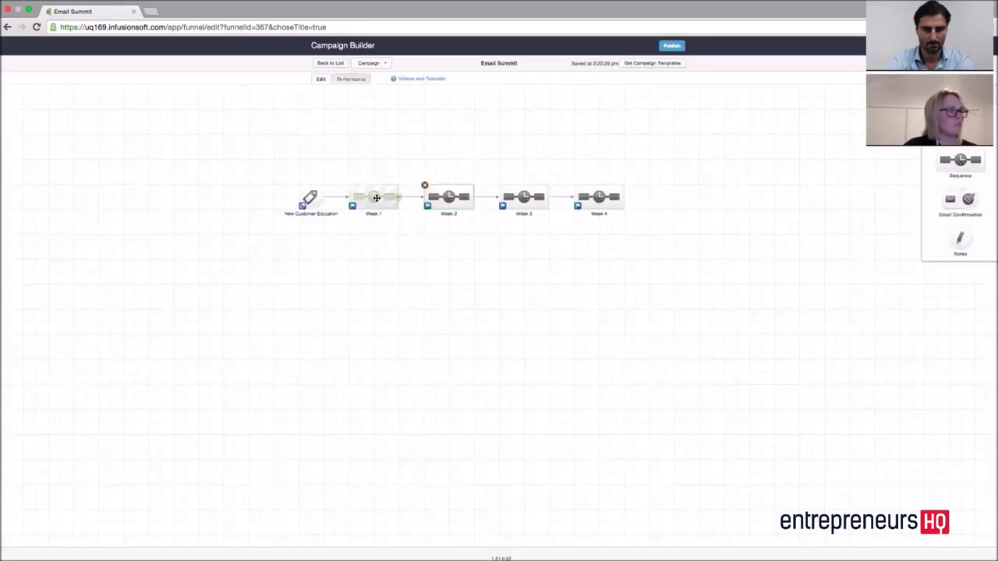